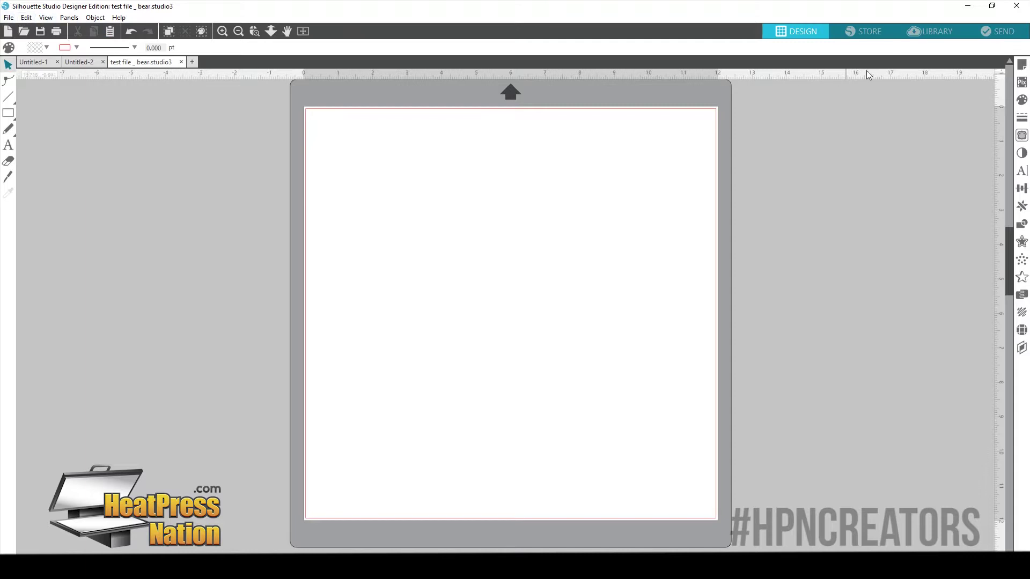
Open the saved bear from User Designs in a new document and move it toward the page centre
click(932, 30)
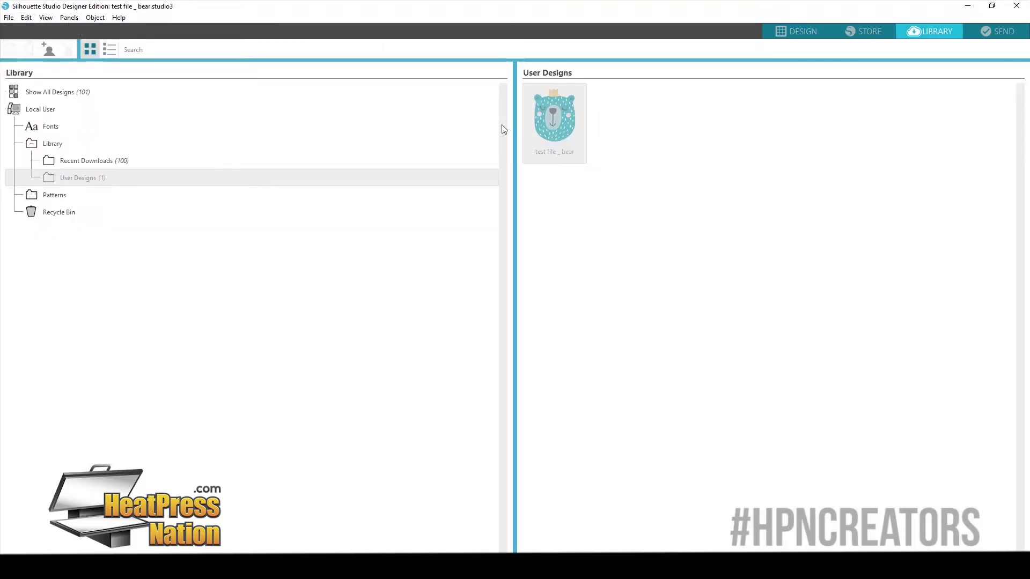
double_click(561, 117)
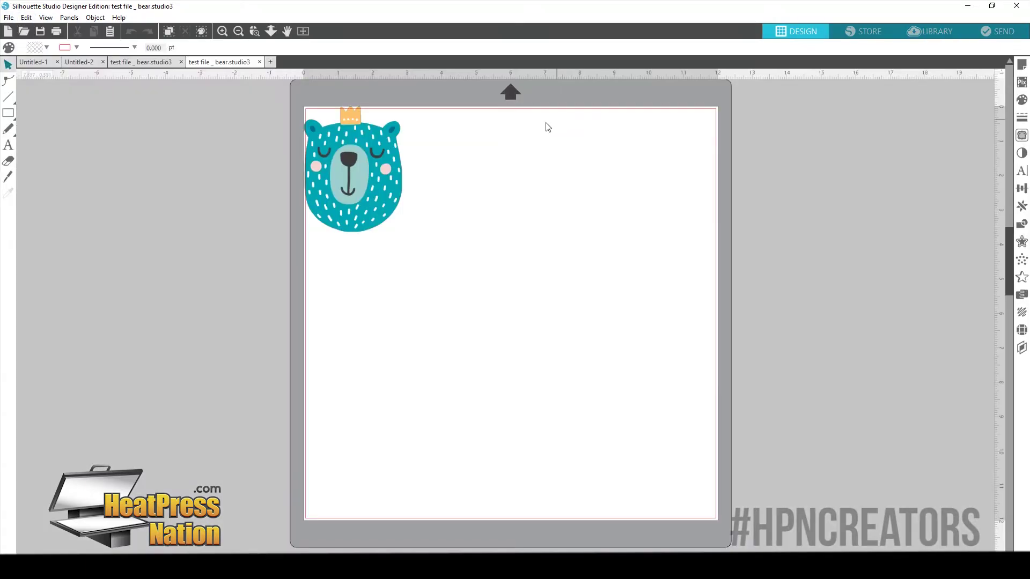
drag(391, 159, 521, 225)
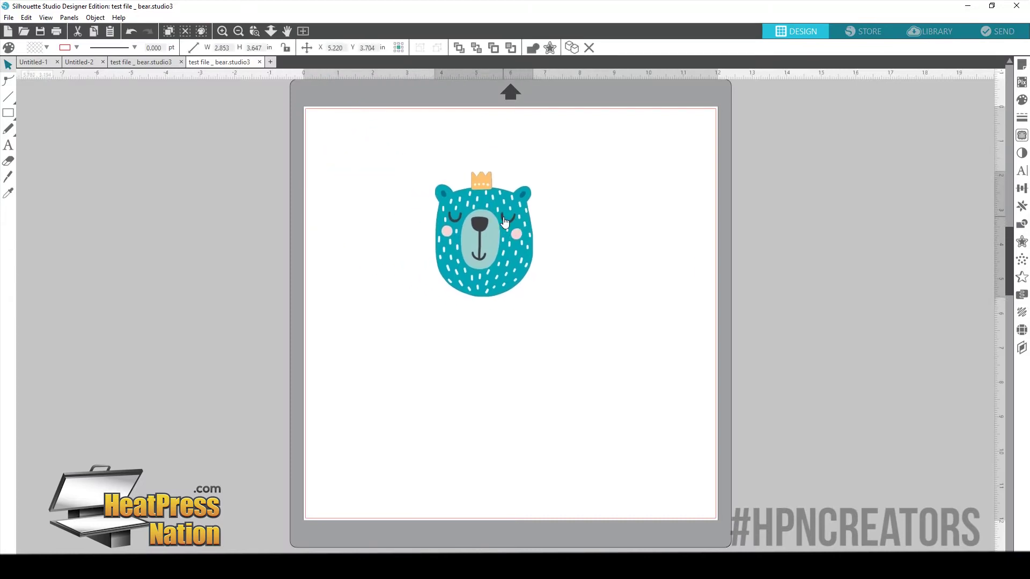
click(719, 234)
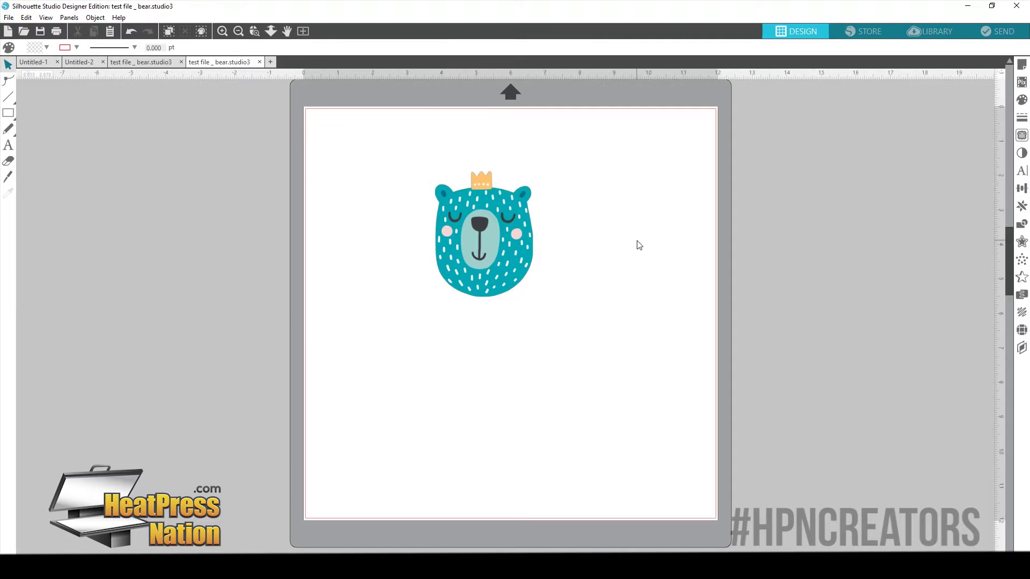
Set the page size to Letter (8.5 x 11.0 in)
click(1022, 64)
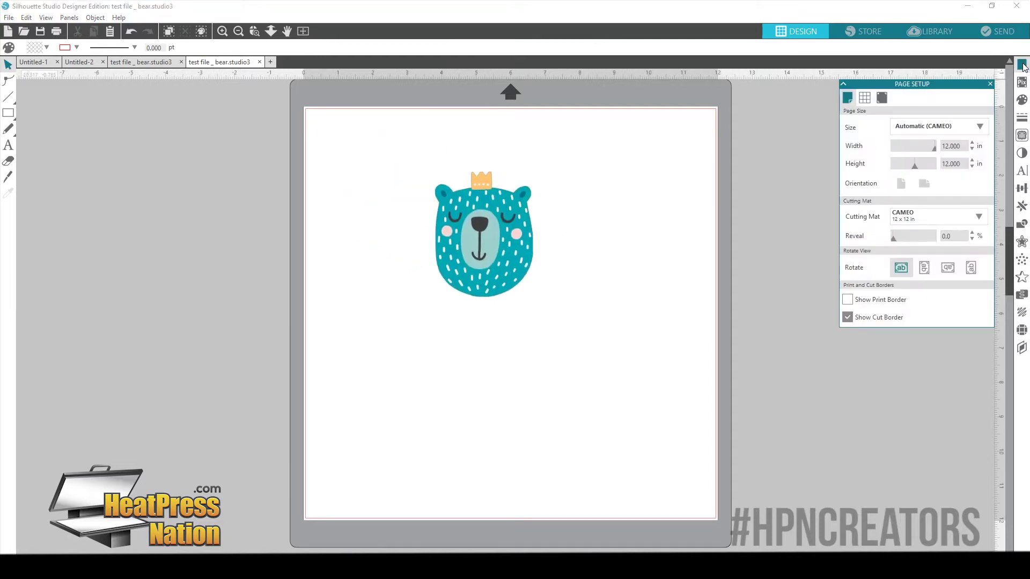
click(943, 128)
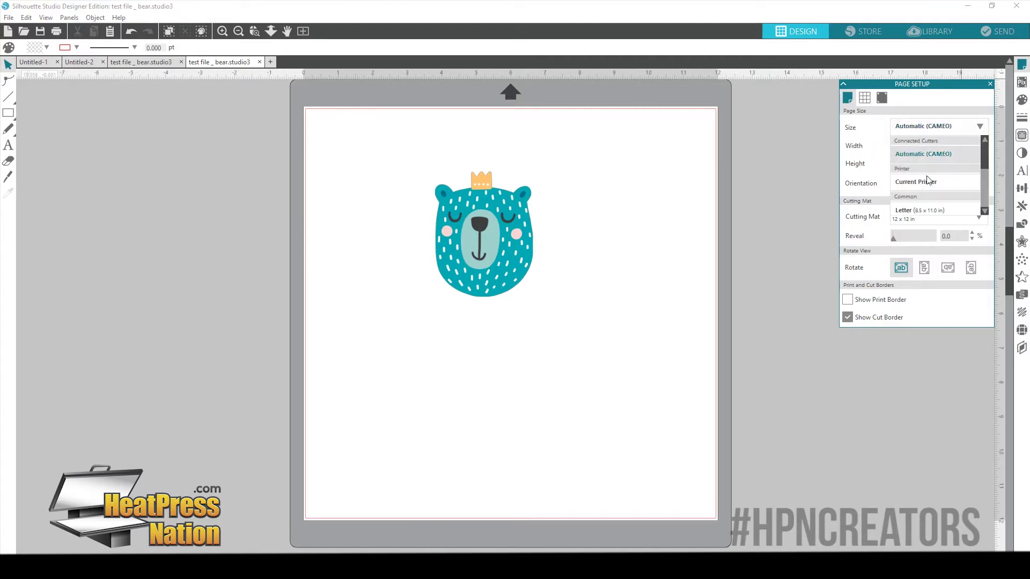
click(923, 208)
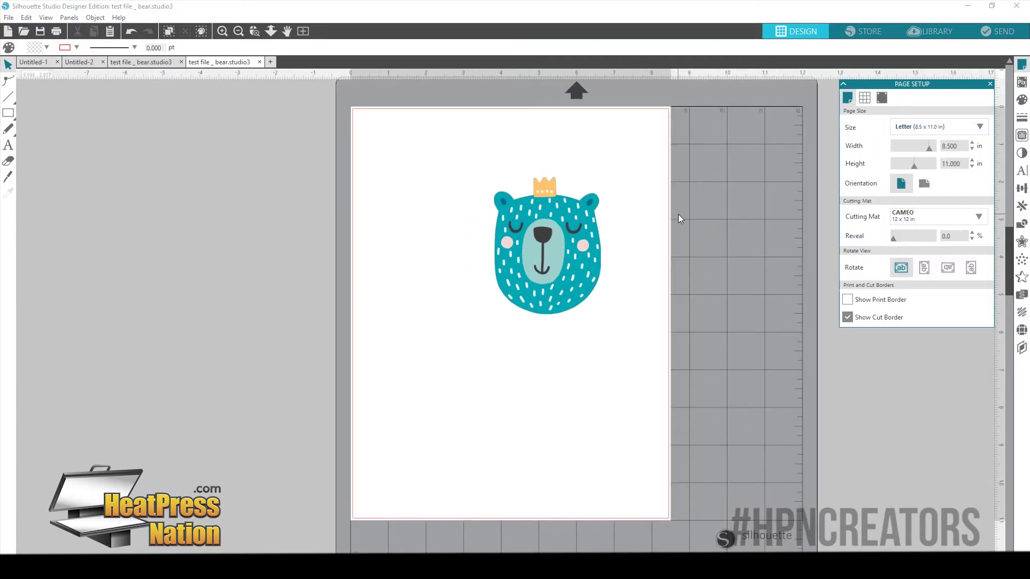
Turn on Type 1 registration marks for the page
click(879, 103)
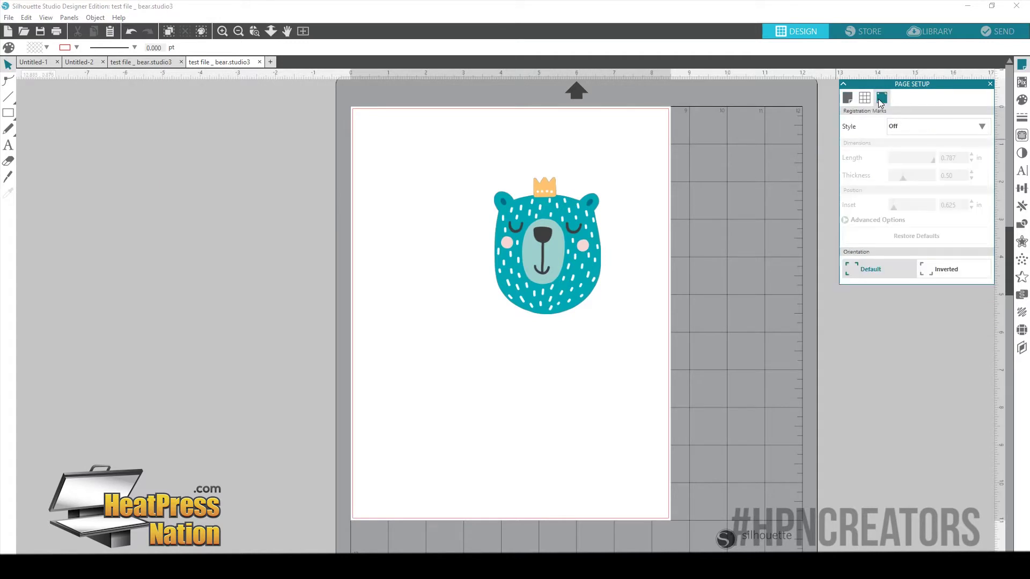
click(919, 122)
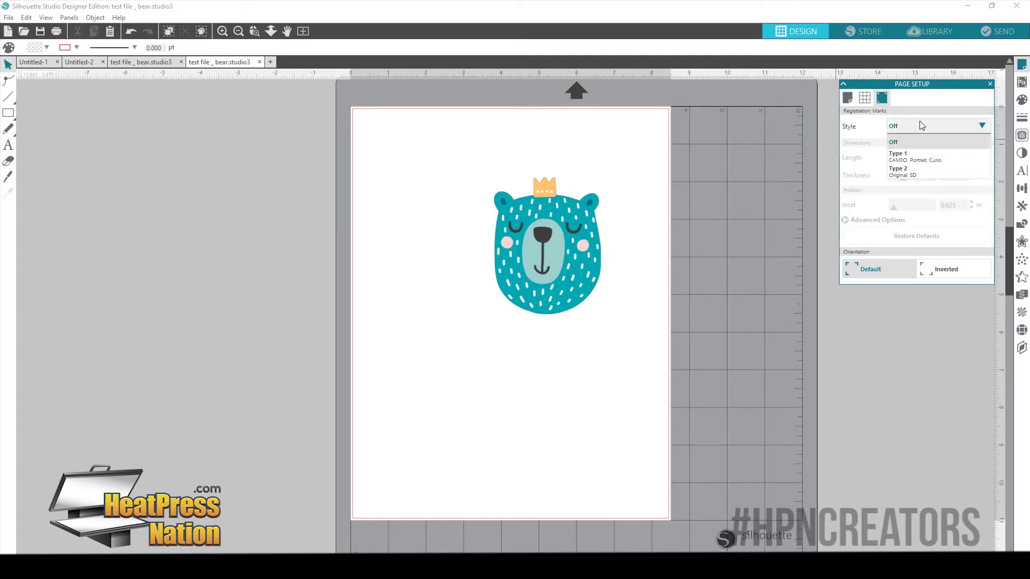
click(919, 156)
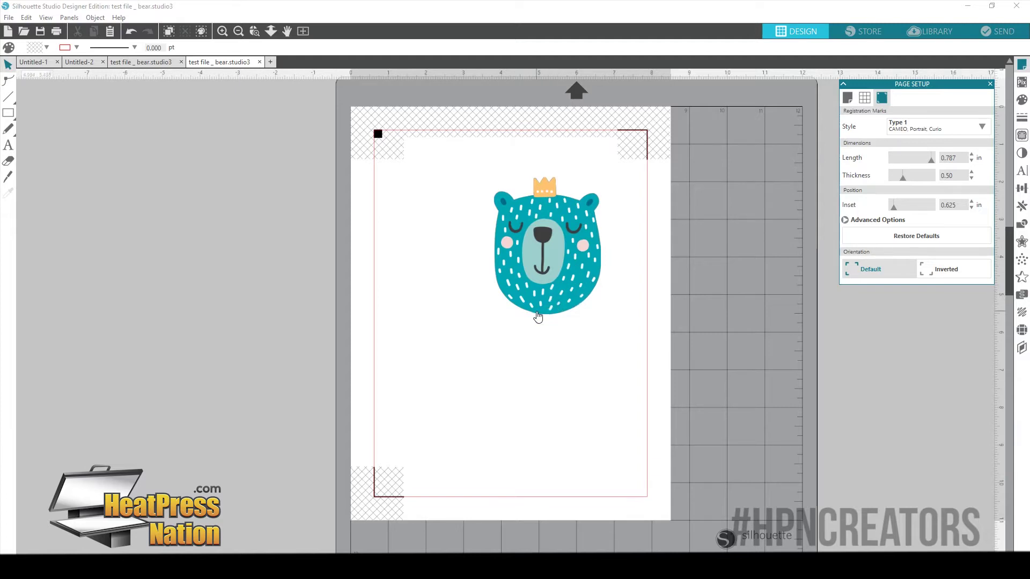
Resize the bear to 5.048 x 6.451 in and centre it inside the registration marks
drag(548, 264, 505, 308)
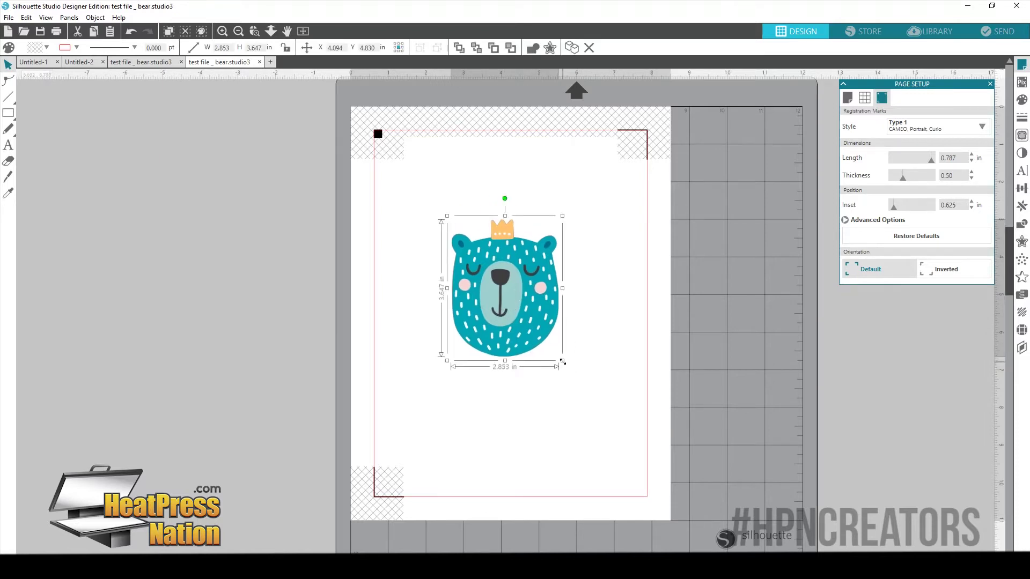
drag(562, 361, 573, 421)
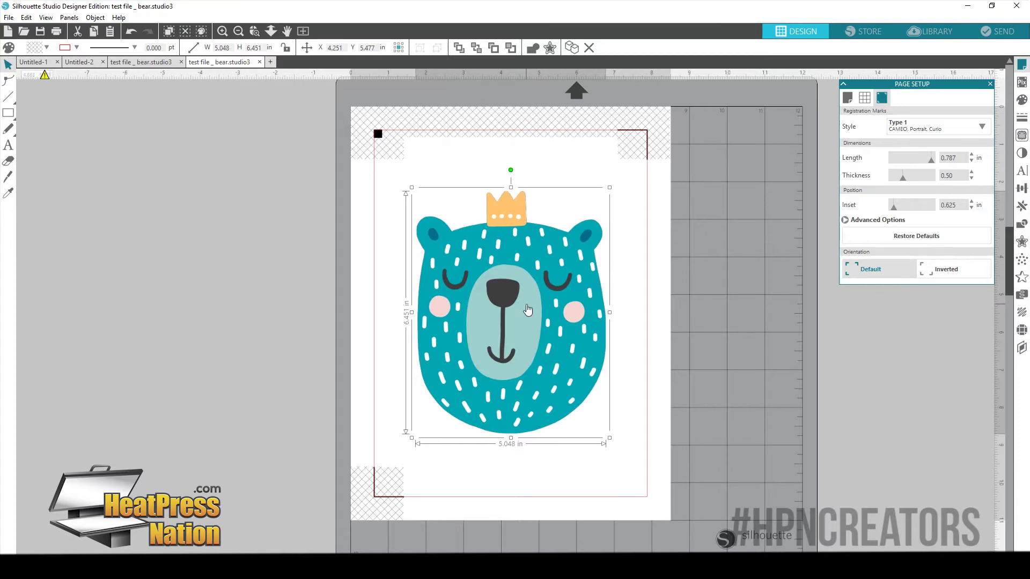
drag(528, 310, 528, 309)
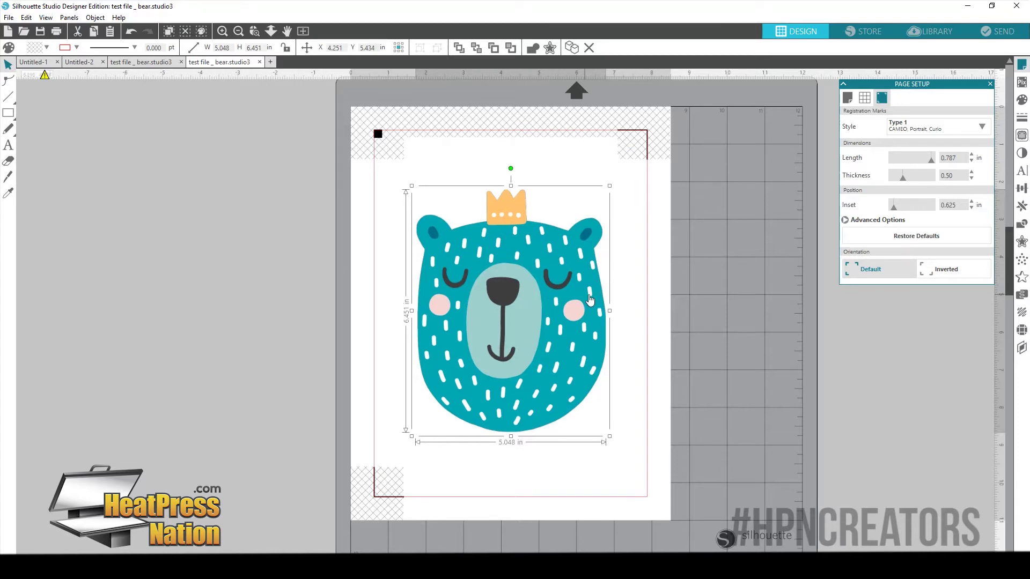
click(623, 298)
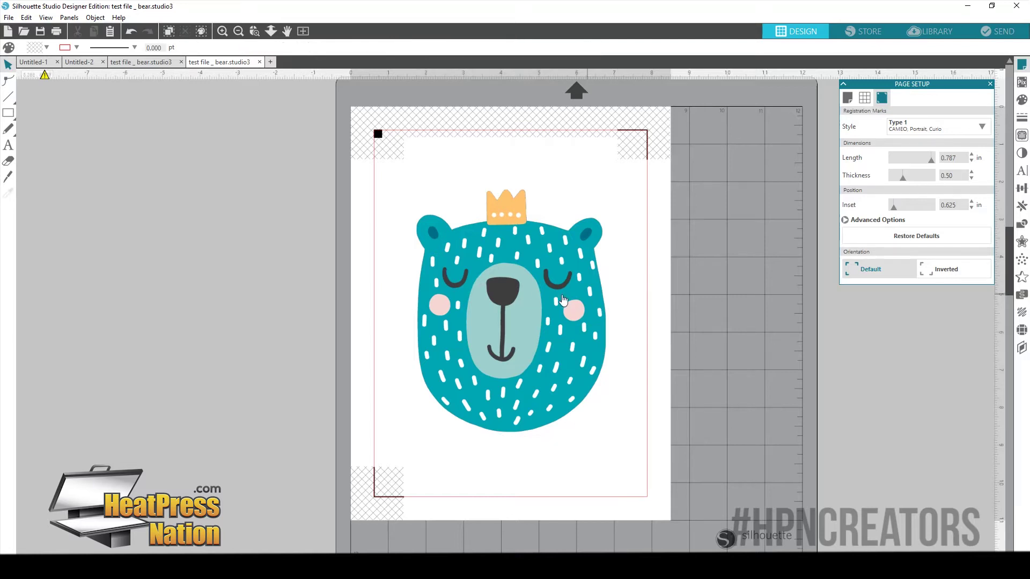
Mark the whole bear as the trace area
click(1021, 135)
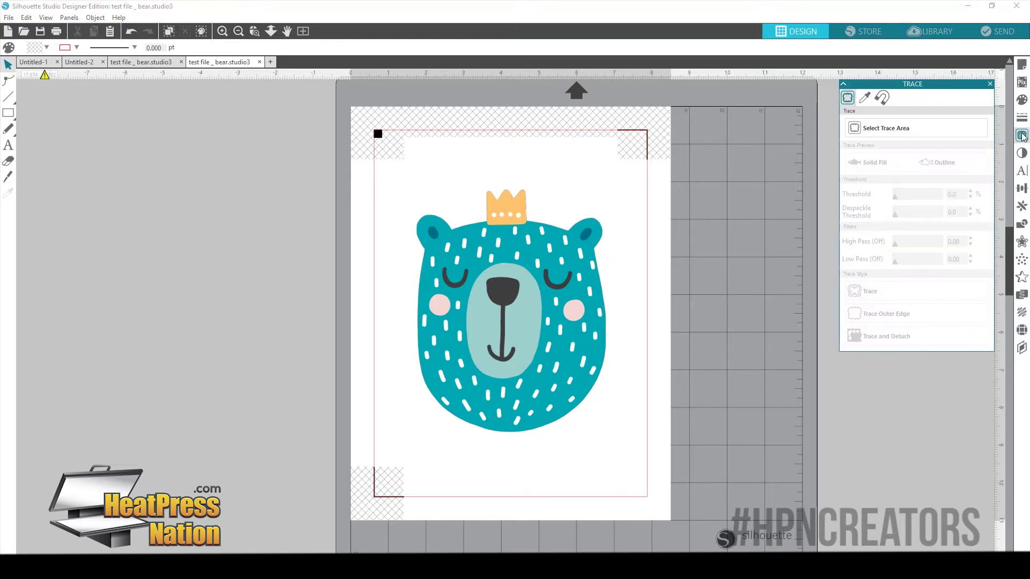
click(890, 129)
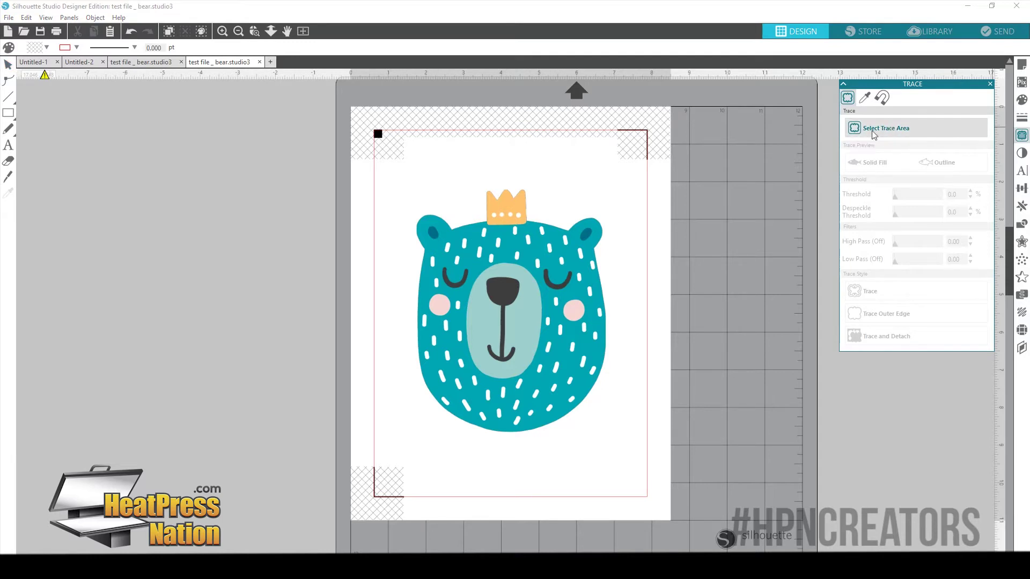
mouse_move(622, 184)
mouse_down()
mouse_move(523, 377)
mouse_move(420, 420)
mouse_move(397, 444)
mouse_up()
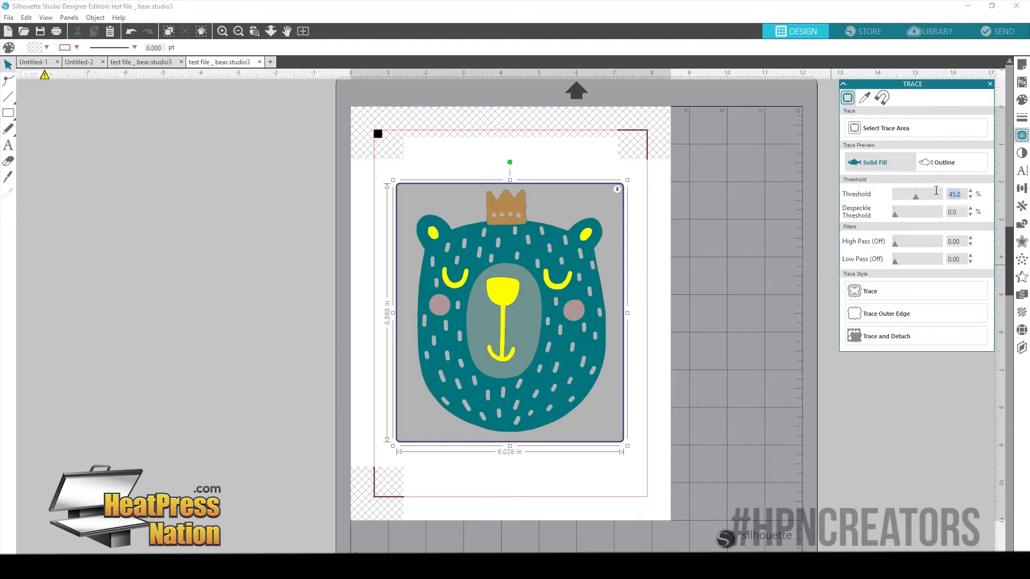
Trace the bear's outer edge with threshold 65 and High Pass filter on
click(936, 194)
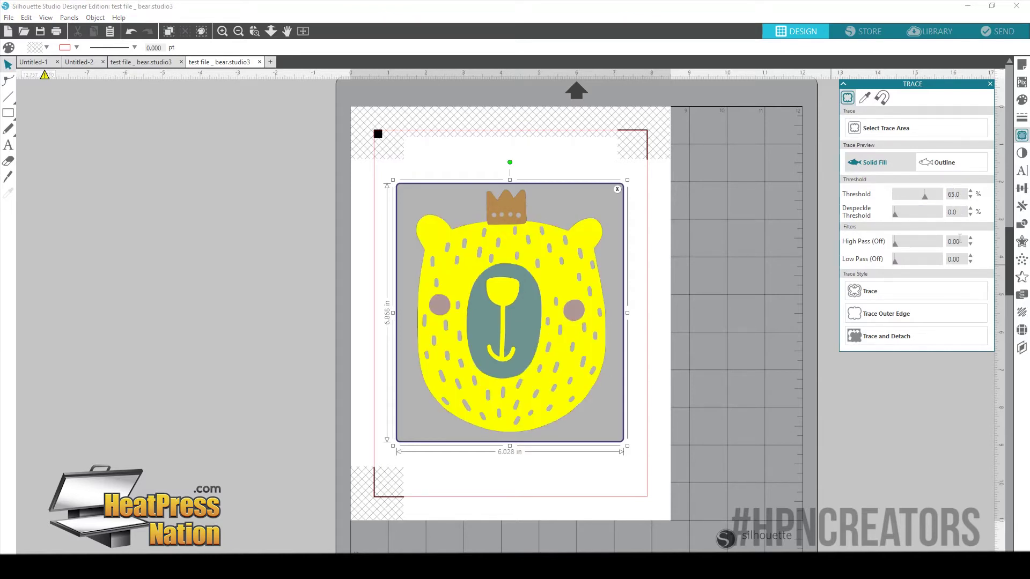
click(929, 242)
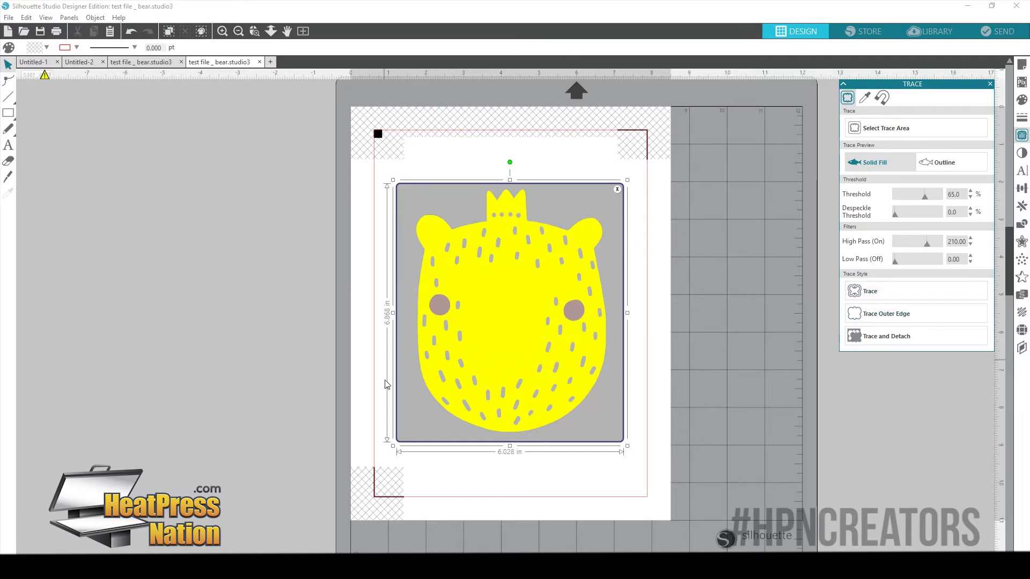
click(905, 318)
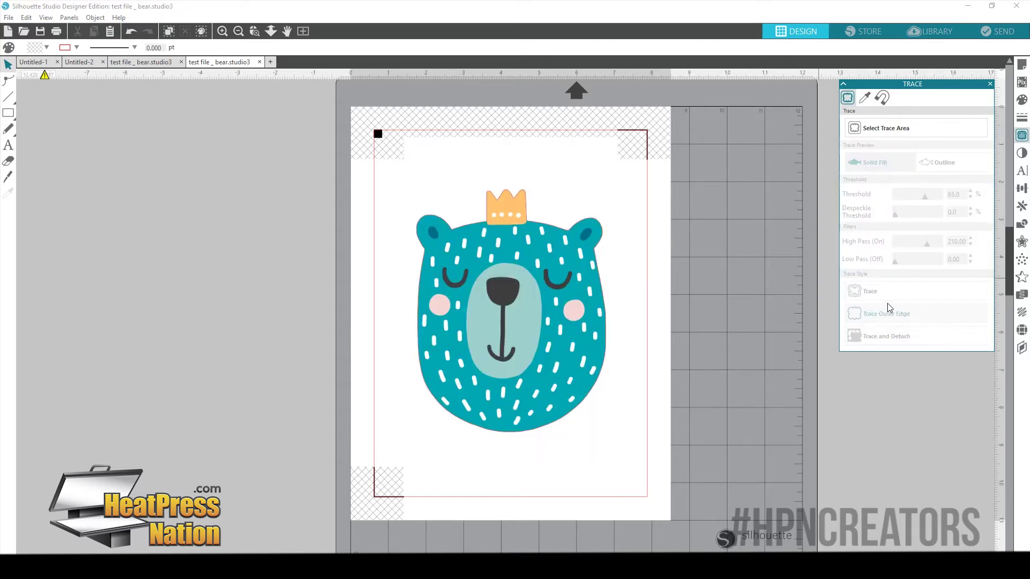
scroll(632, 282, up, 1)
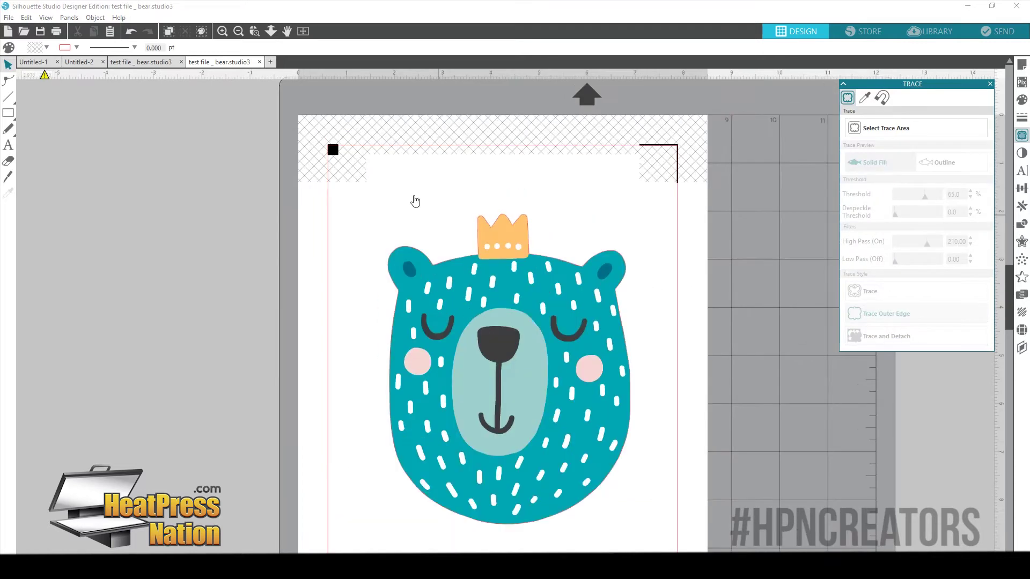
click(222, 30)
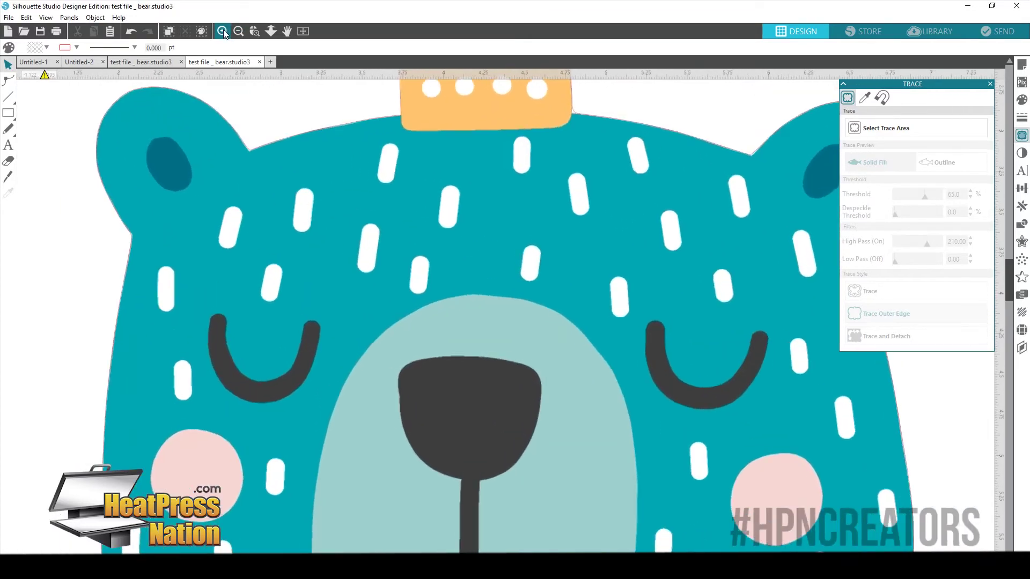
click(222, 30)
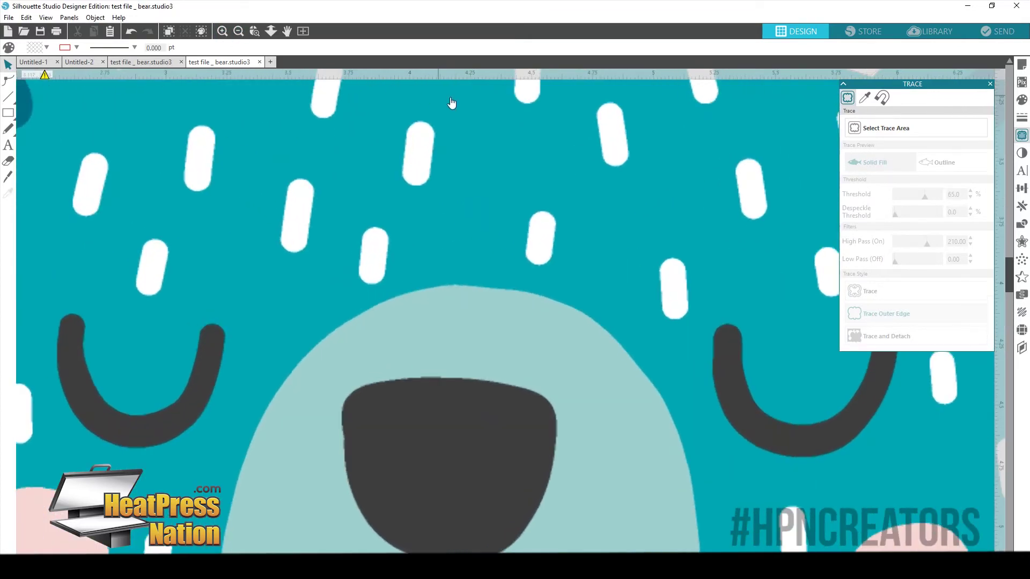
scroll(558, 145, up, 3)
scroll(560, 145, up, 2)
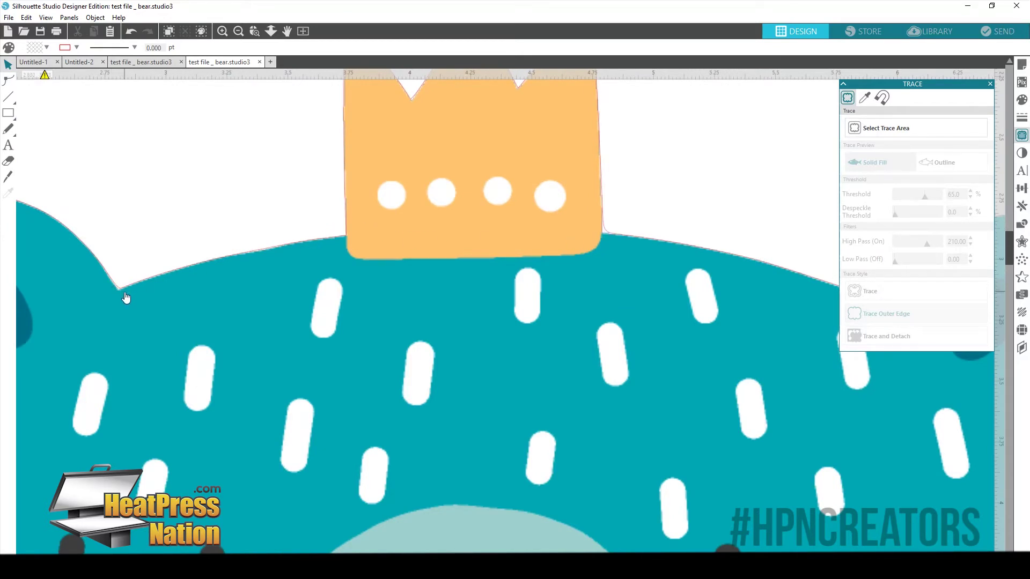
scroll(622, 277, up, 3)
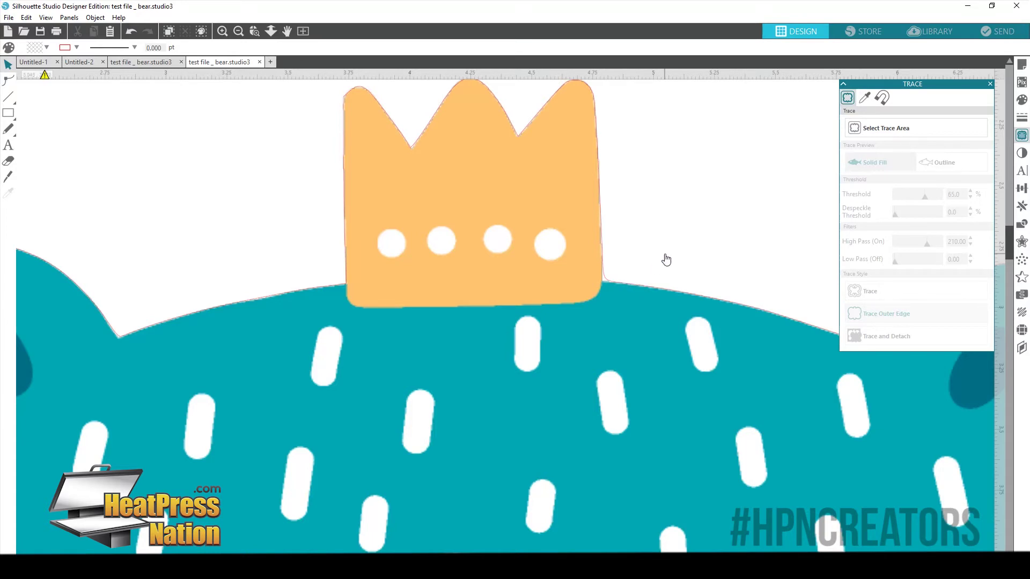
scroll(733, 179, up, 5)
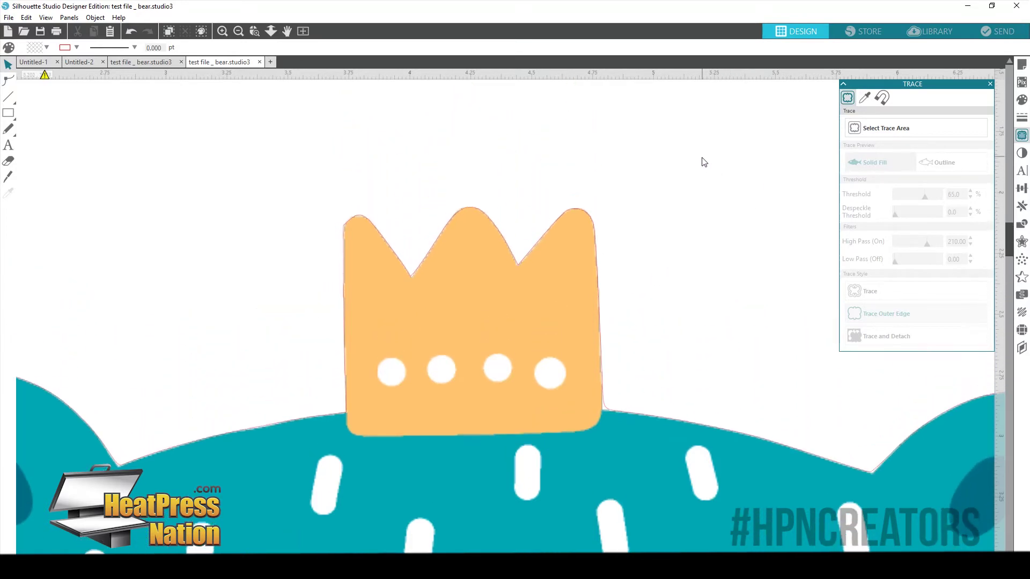
Apply a 0.020 in internal offset to the bear as its cut line
click(601, 329)
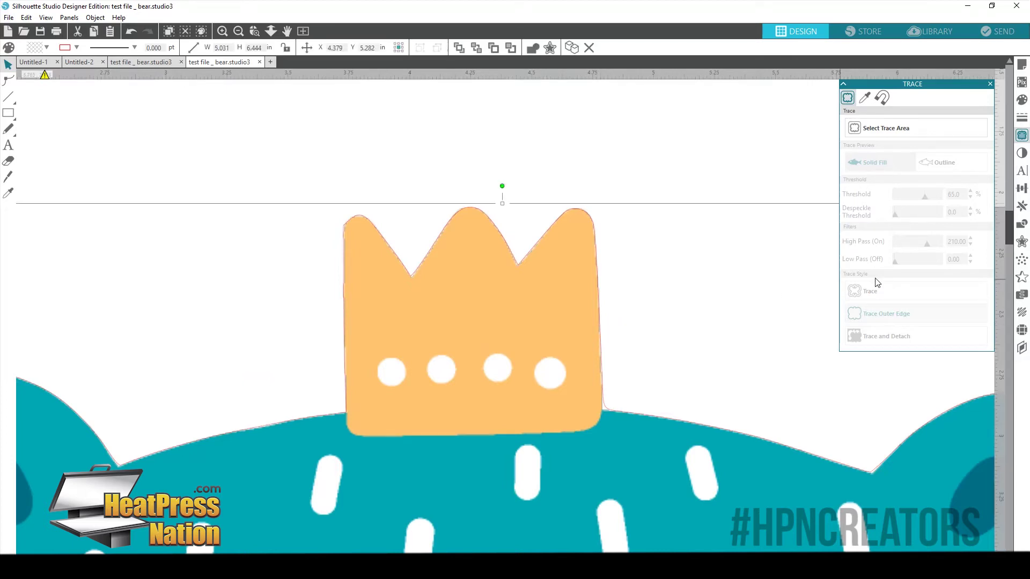
click(1022, 241)
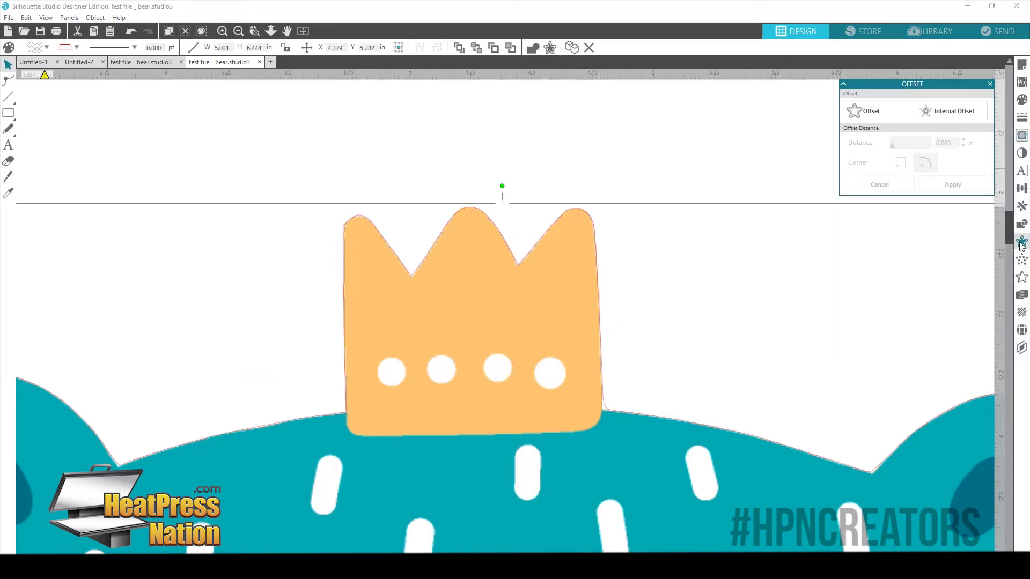
click(943, 117)
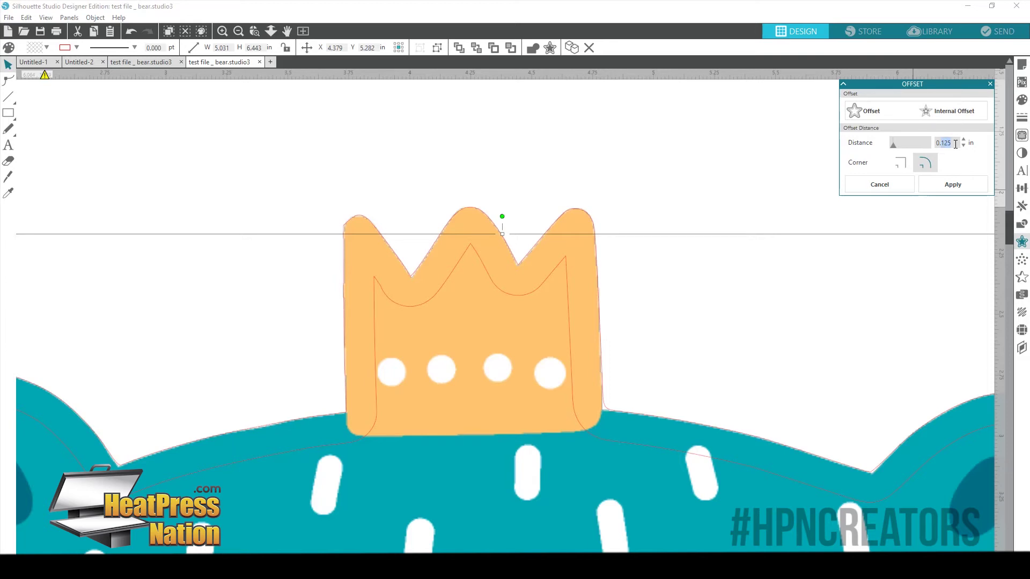
key(Return)
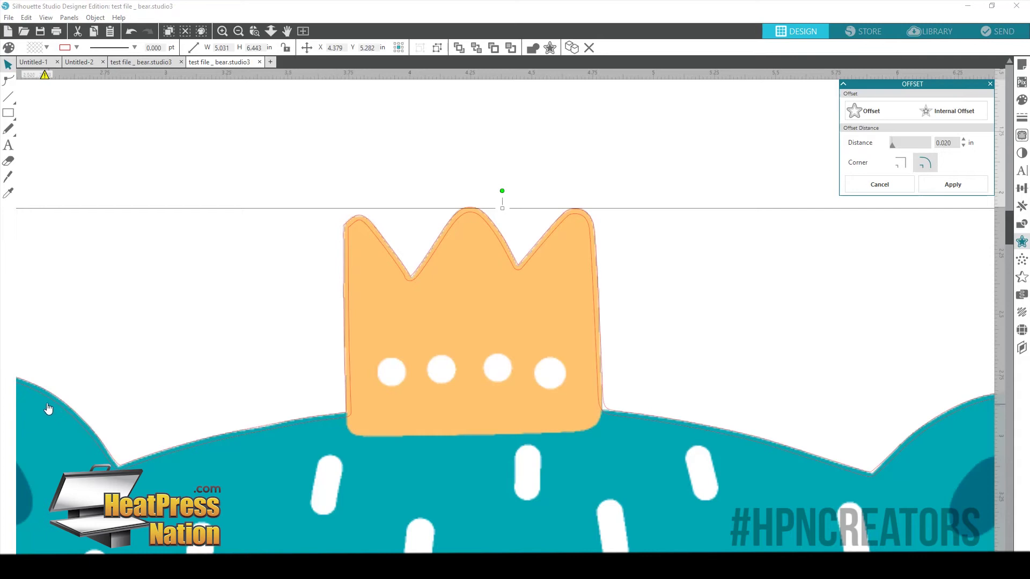
scroll(669, 219, up, 1)
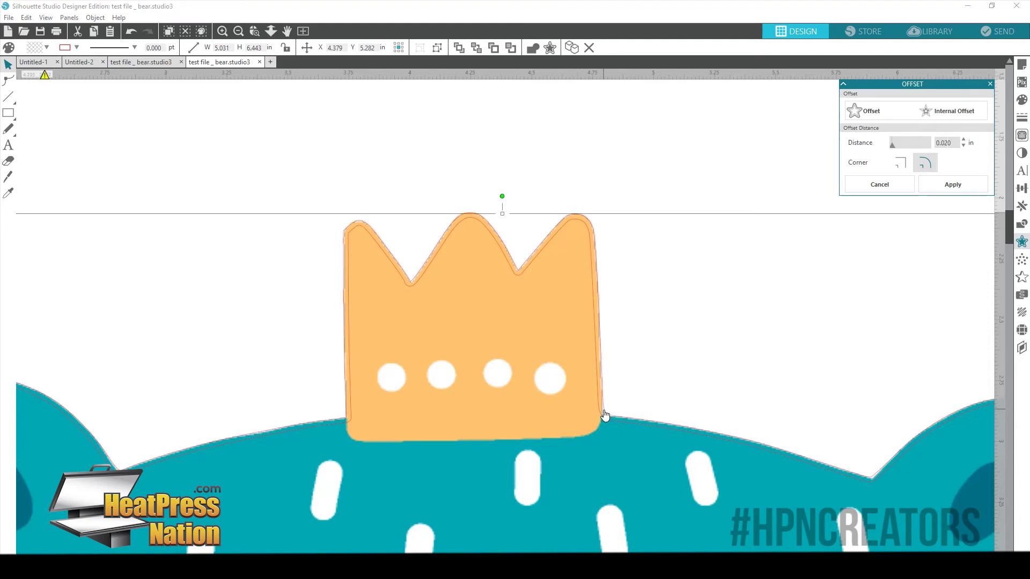
click(618, 148)
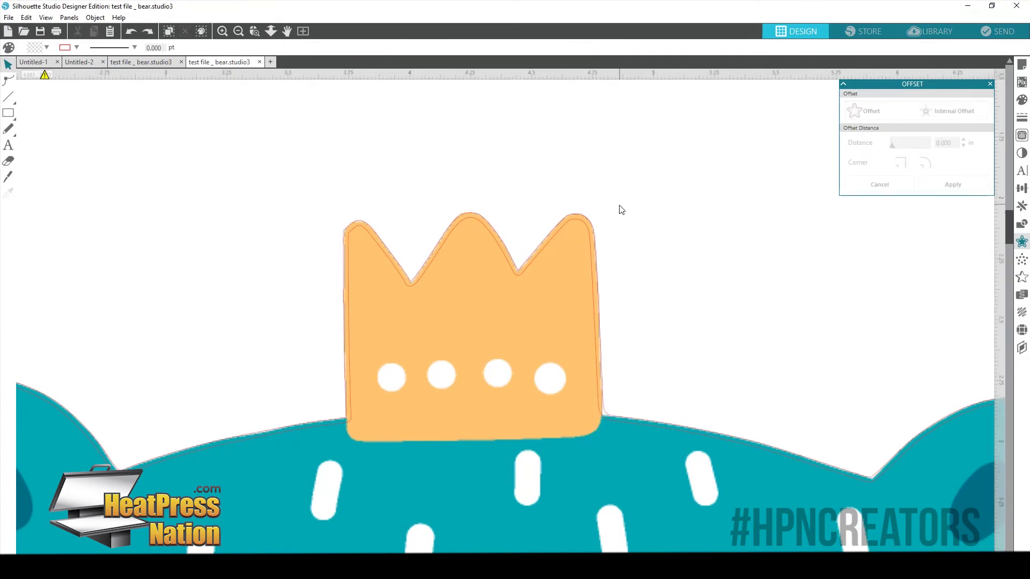
Drag the extra larger red outline away from the bear and delete it
drag(594, 234, 613, 150)
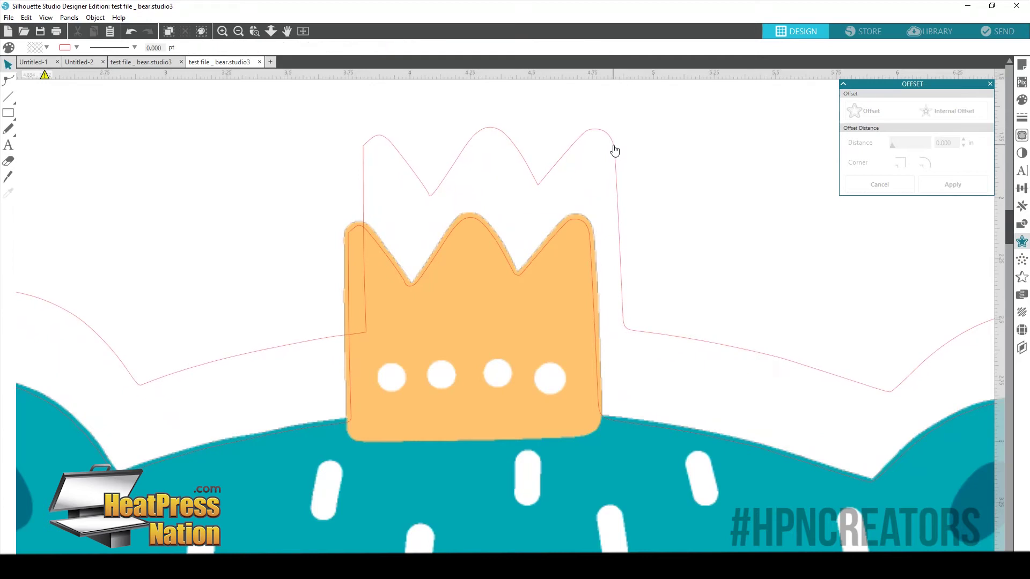
right_click(613, 148)
click(649, 238)
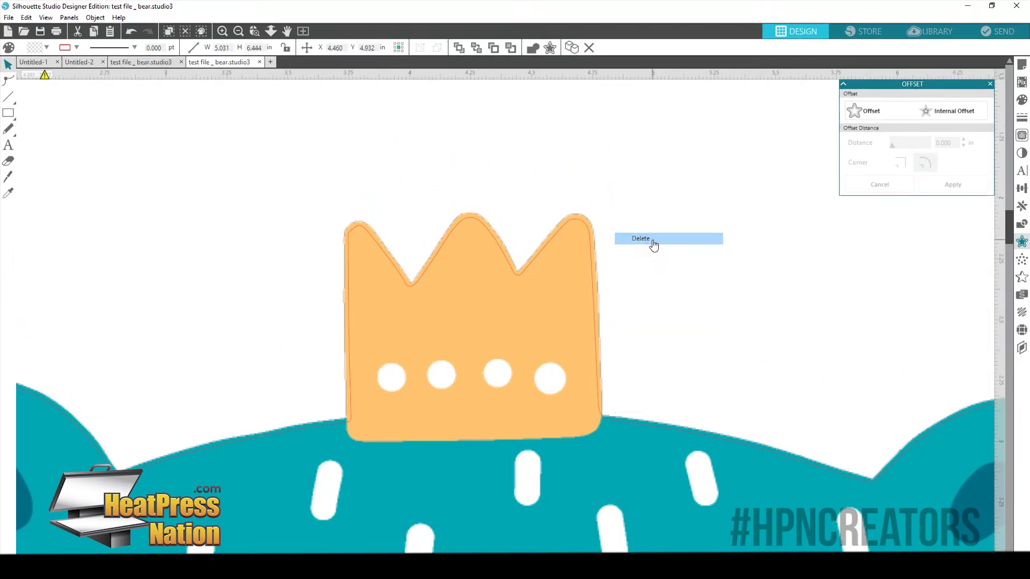
Zoom out to view the whole cutting mat with the bear and registration marks
click(239, 31)
click(239, 31)
scroll(517, 316, down, 1)
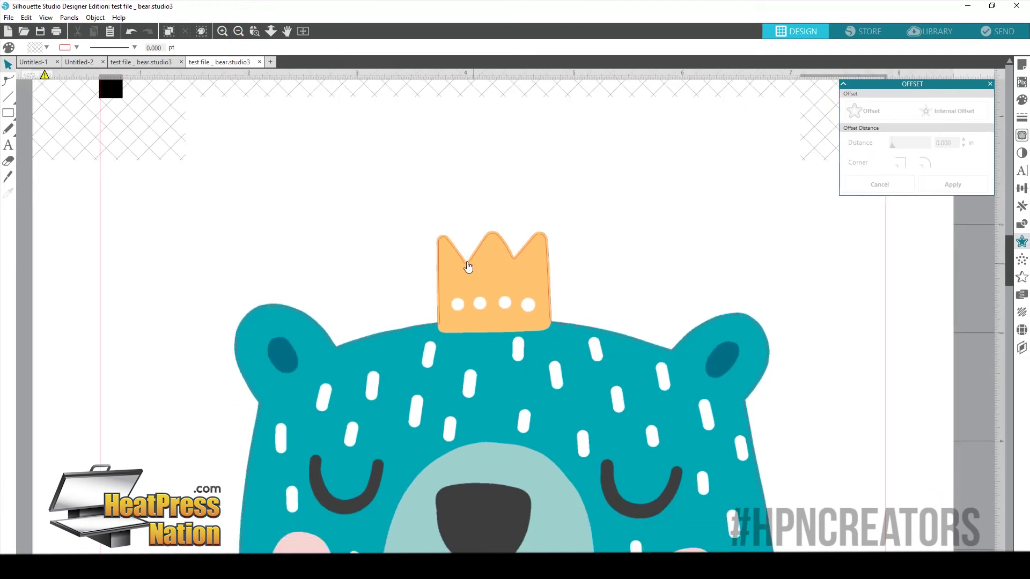
scroll(644, 357, down, 1)
scroll(644, 358, down, 6)
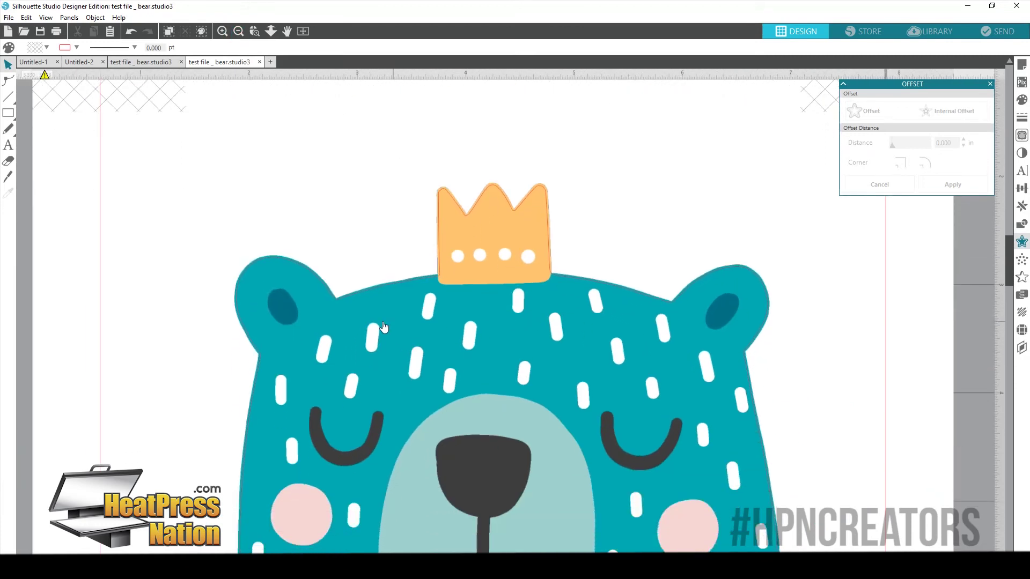
scroll(274, 380, down, 2)
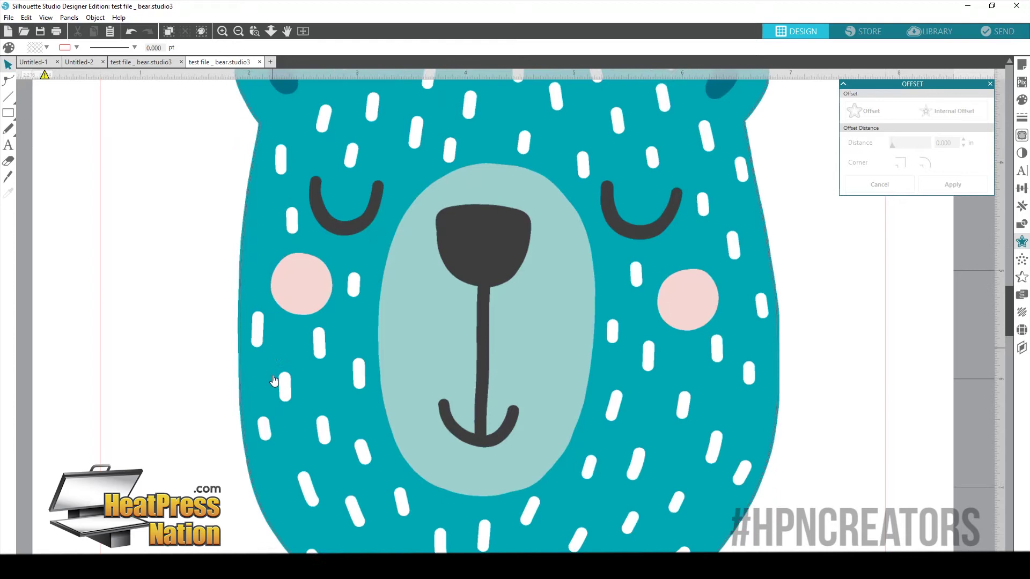
click(238, 31)
click(238, 31)
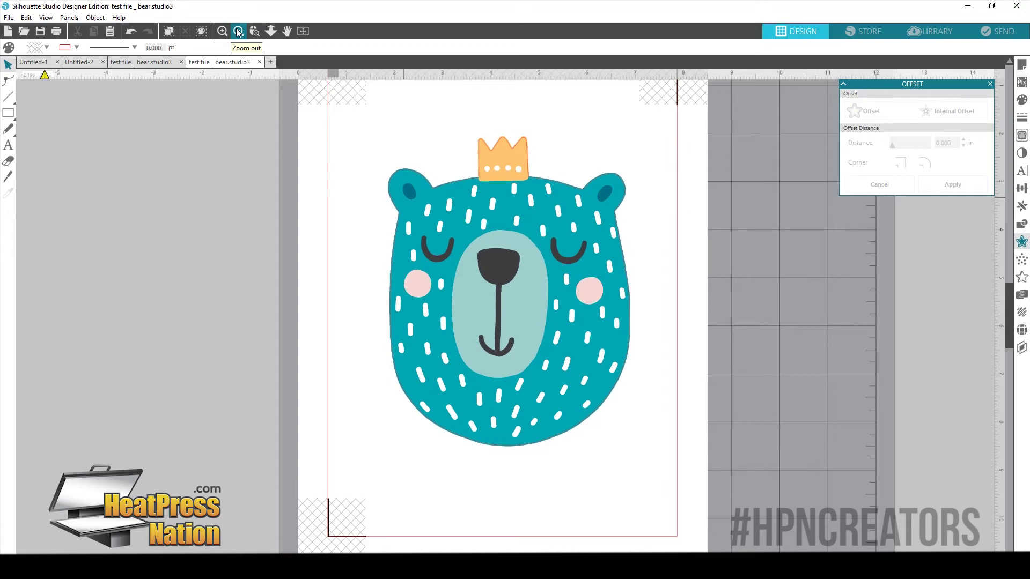
click(238, 31)
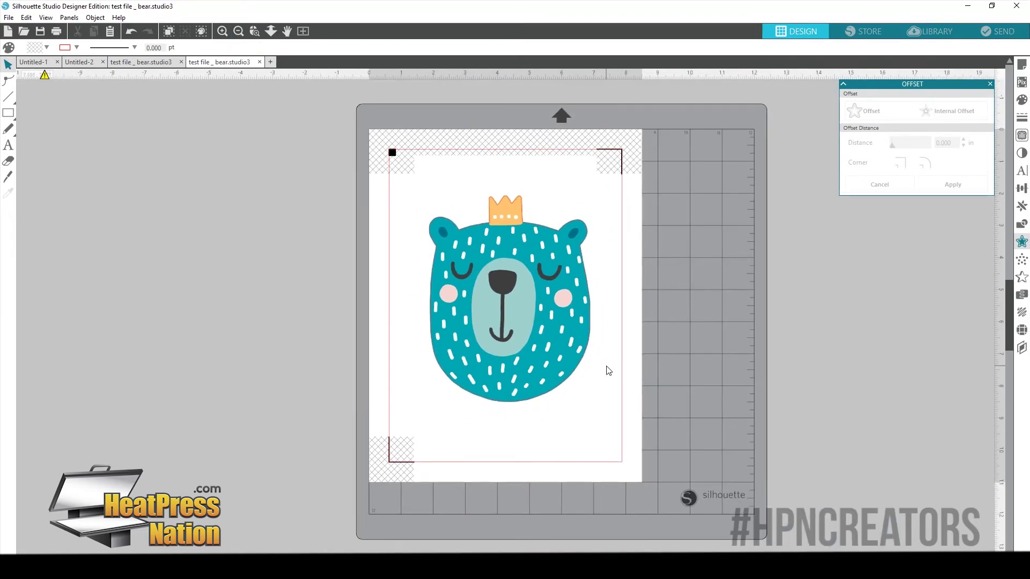
Send the bear page to the Brother HL-2280DW printer
click(56, 32)
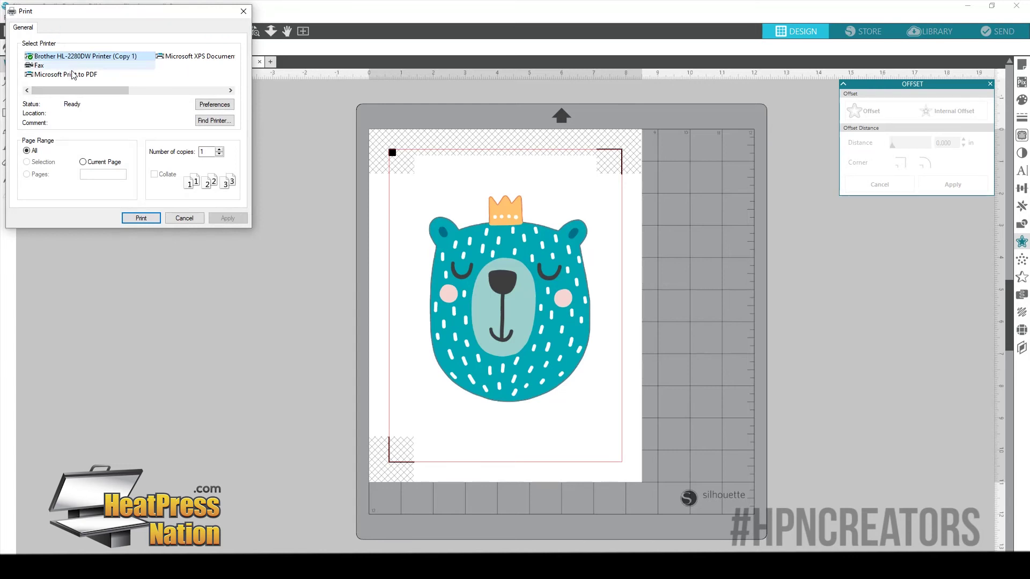
click(140, 218)
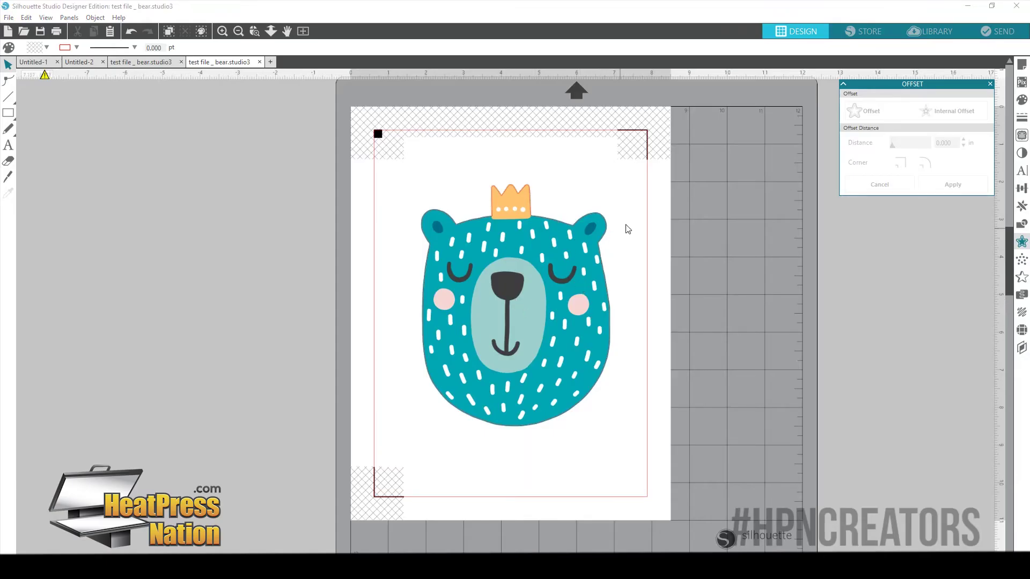
Cut the bear on the CAMEO 3 using Cardstock, Plain settings with AutoBlade depth 3
click(998, 34)
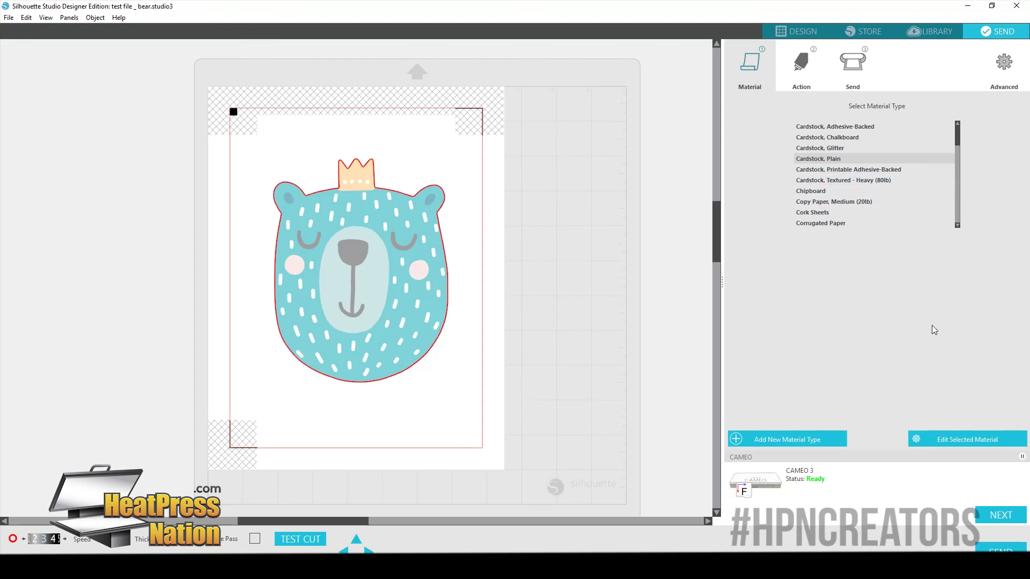
click(978, 440)
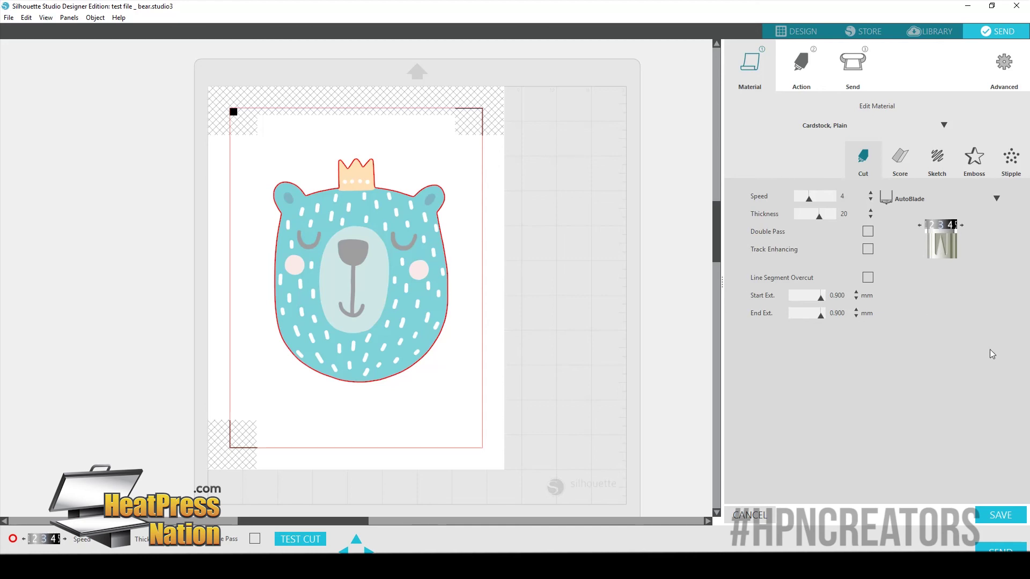
click(861, 65)
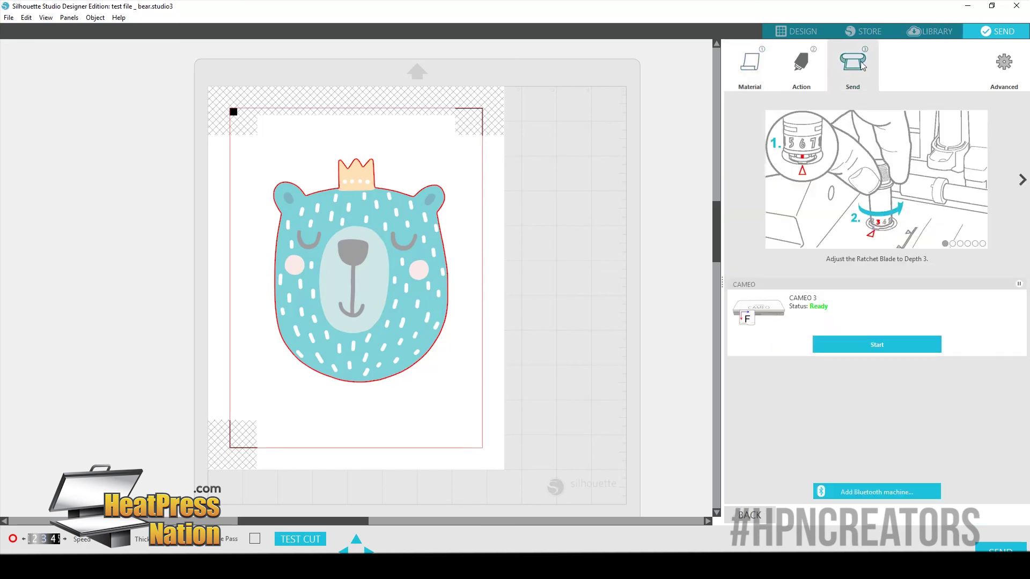
click(874, 348)
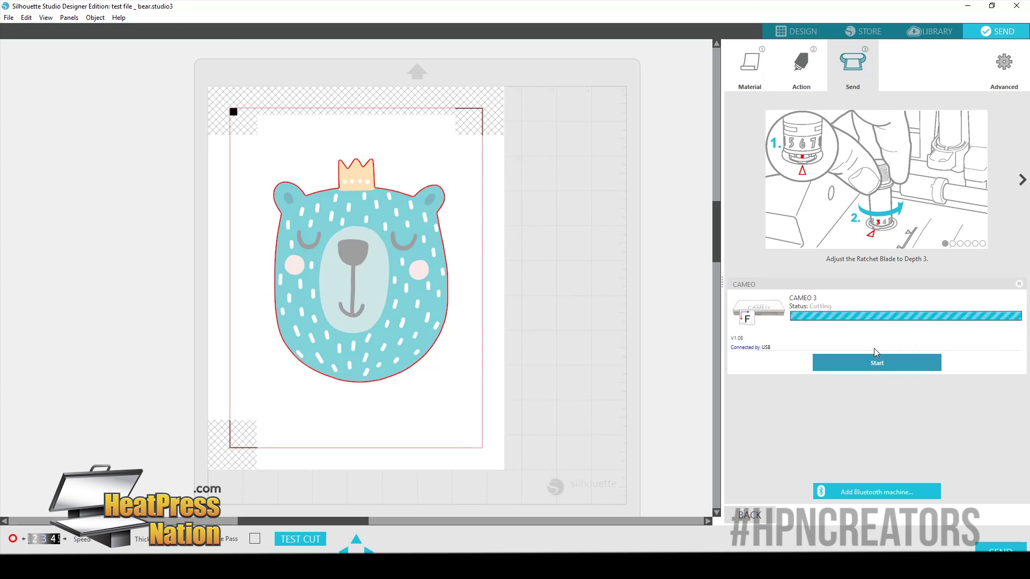